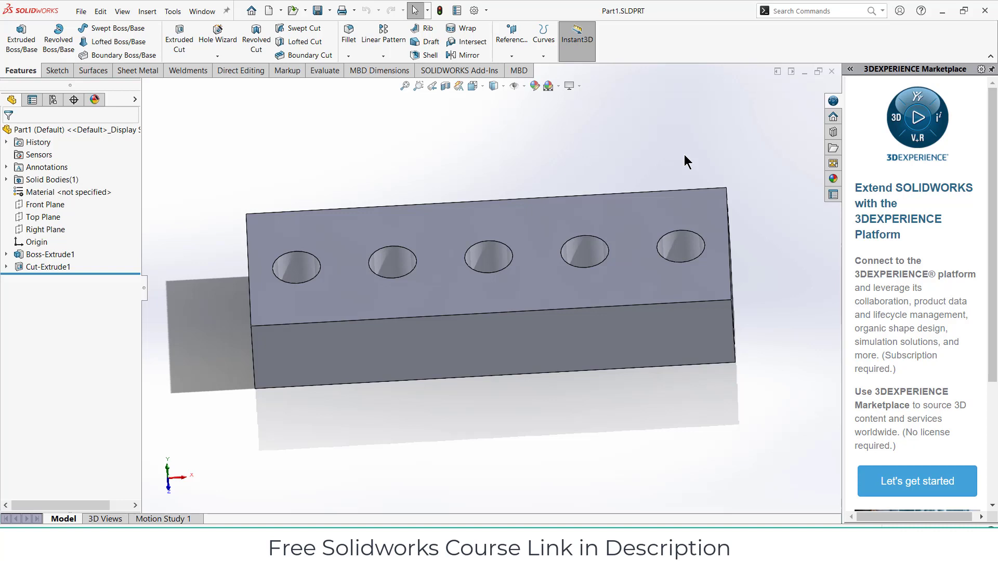
Compare the feature trees of Part1 and Part2, two versions of the same five-hole block
{"action": "middle_click_drag", "start_coordinate": [437, 167], "coordinate": [485, 151]}
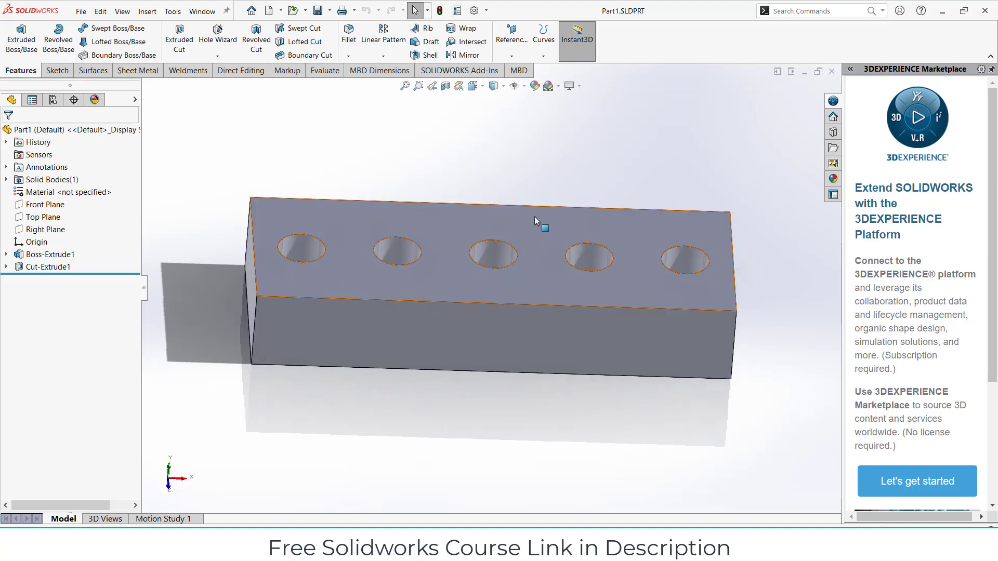
{"action": "middle_click_drag", "start_coordinate": [534, 217], "coordinate": [539, 233]}
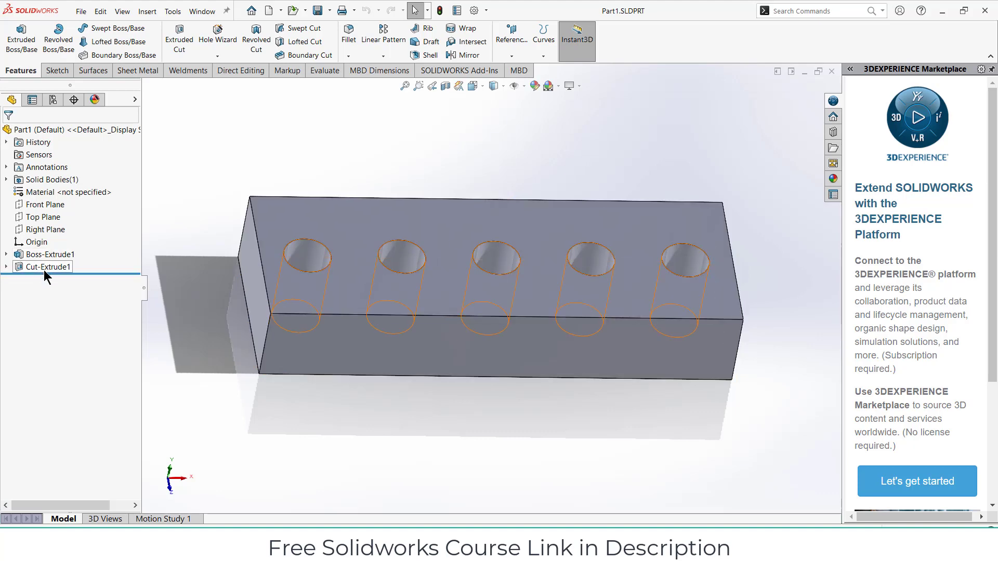
{"action": "mouse_move", "coordinate": [450, 520]}
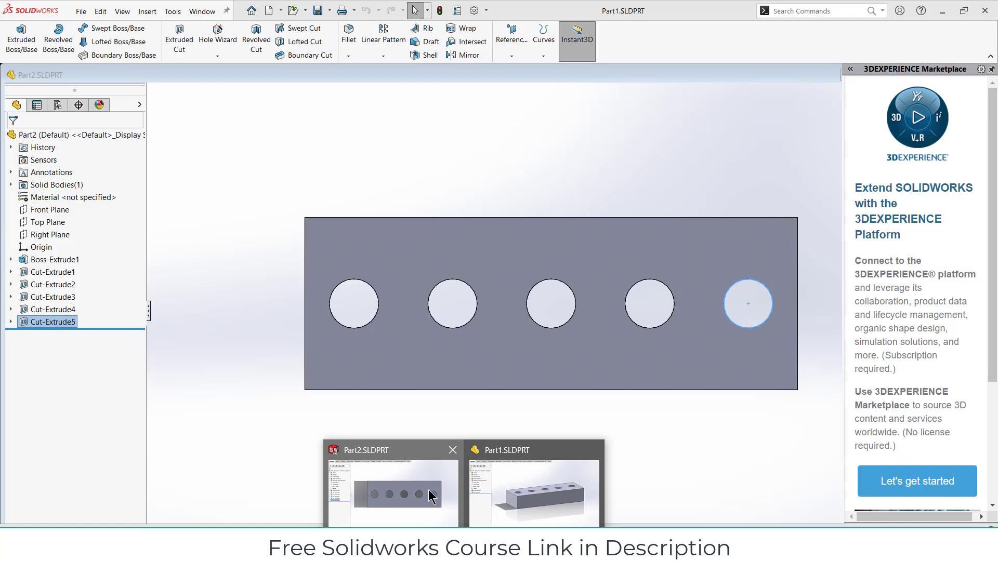
{"action": "left_click", "coordinate": [428, 490]}
{"action": "middle_click_drag", "start_coordinate": [473, 399], "coordinate": [479, 297]}
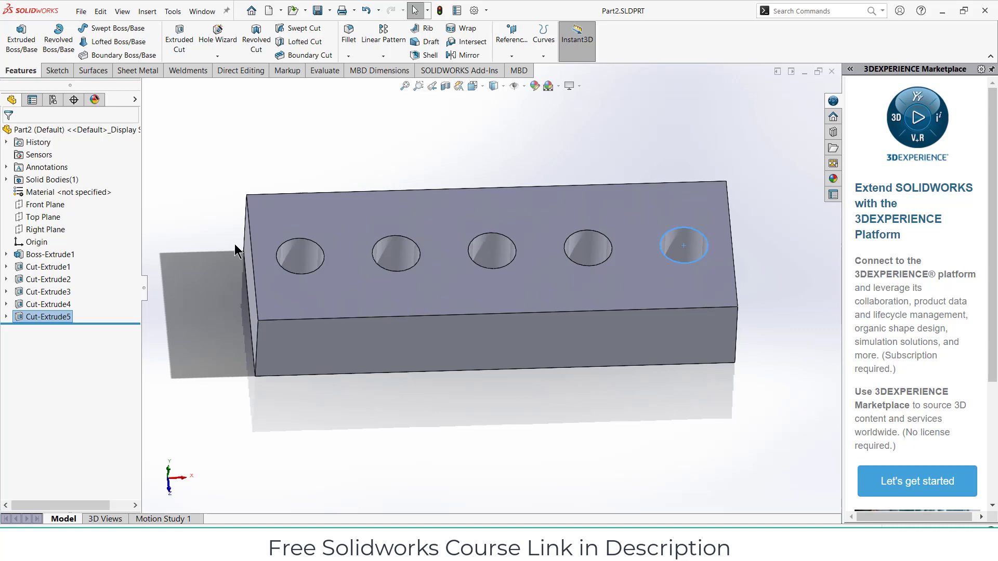
Switch to the solidworks folder in File Explorer and compare the file sizes of Part1.SLDPRT and Part2.SLDPRT against their models
{"action": "left_click", "coordinate": [944, 12]}
{"action": "left_click", "coordinate": [236, 200]}
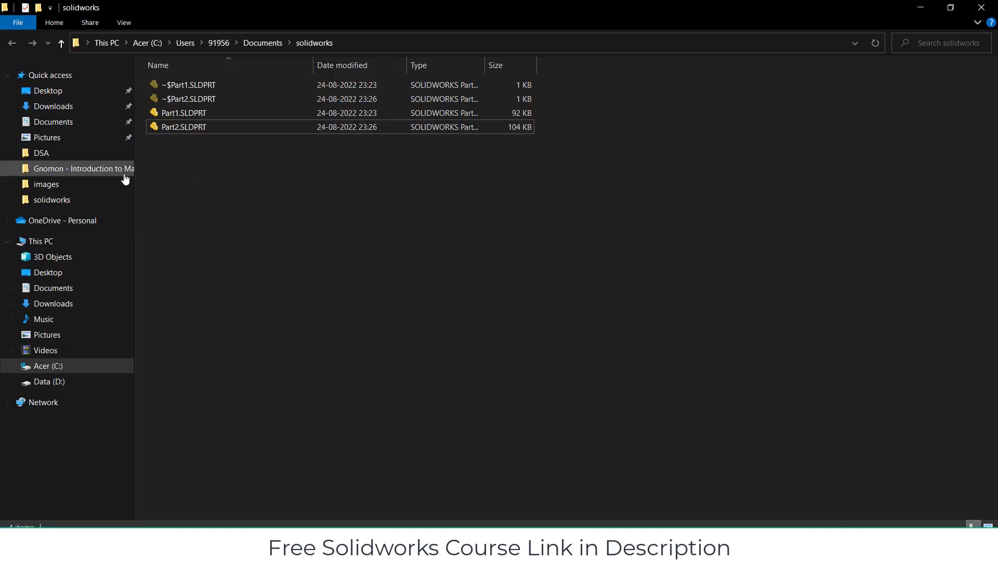
{"action": "left_click", "coordinate": [217, 114]}
{"action": "mouse_move", "coordinate": [464, 551]}
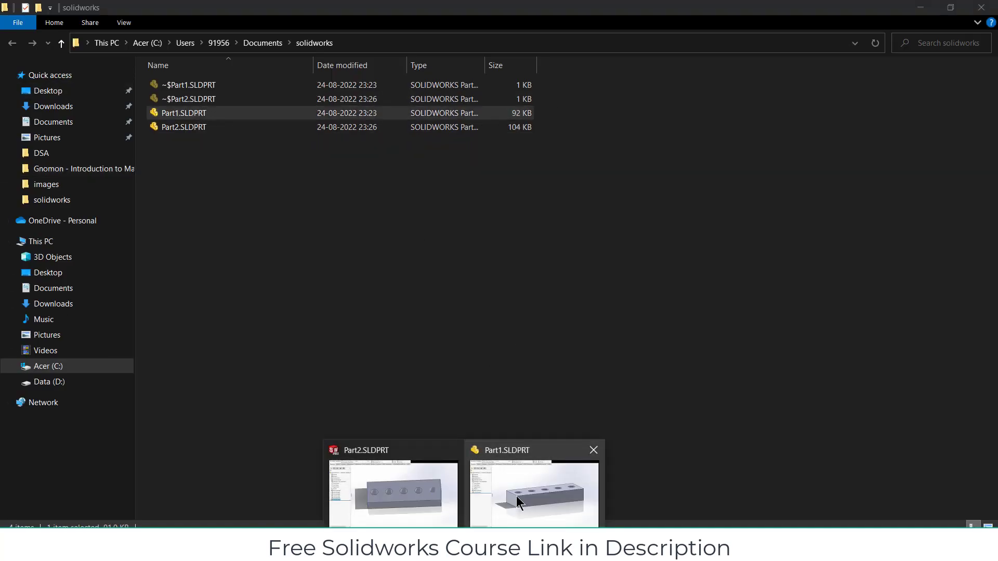
{"action": "mouse_move", "coordinate": [444, 491]}
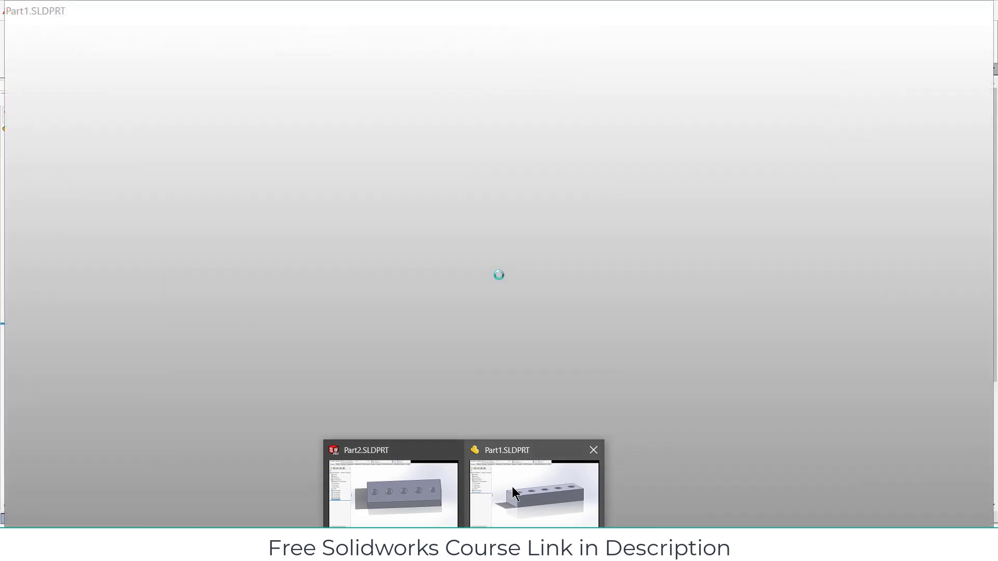
{"action": "left_click", "coordinate": [514, 489]}
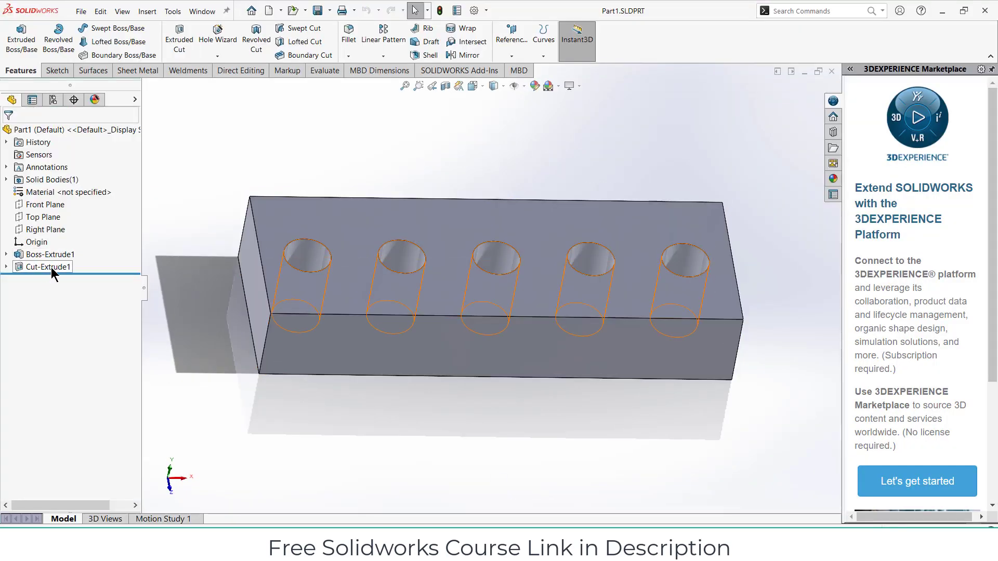
{"action": "left_click", "coordinate": [941, 14]}
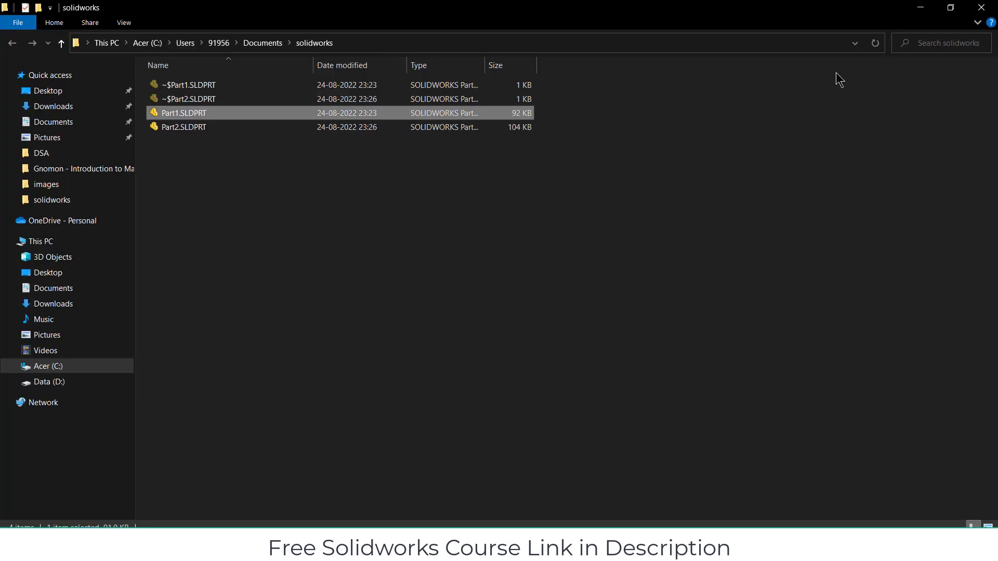
{"action": "left_click", "coordinate": [345, 128]}
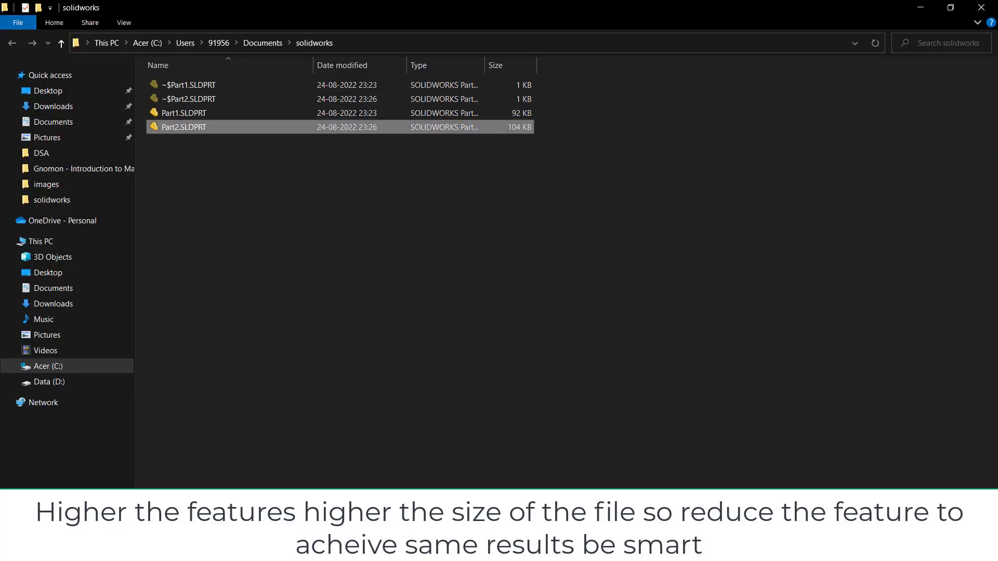
{"action": "left_click", "coordinate": [463, 551]}
{"action": "left_click", "coordinate": [408, 480]}
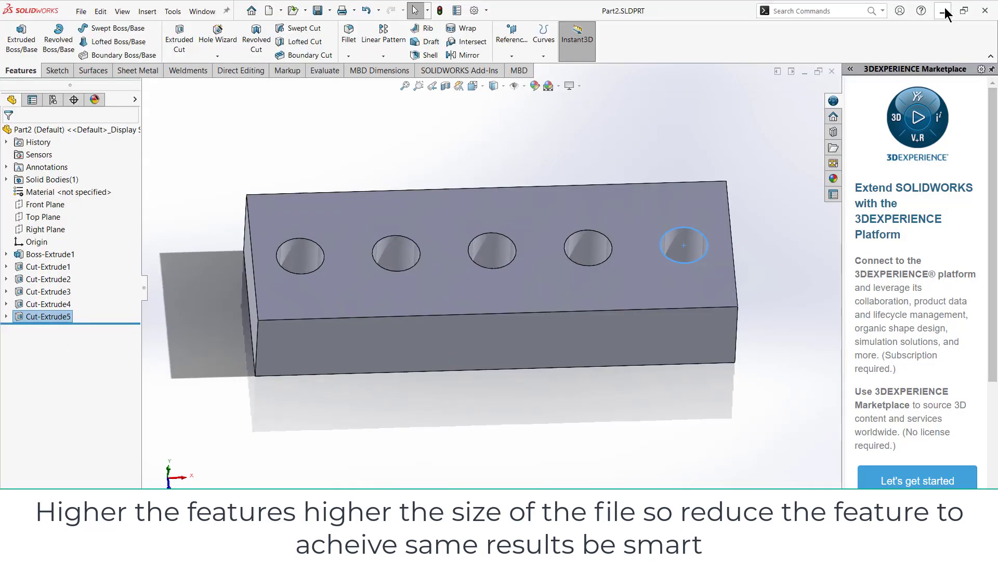
{"action": "left_click", "coordinate": [942, 10]}
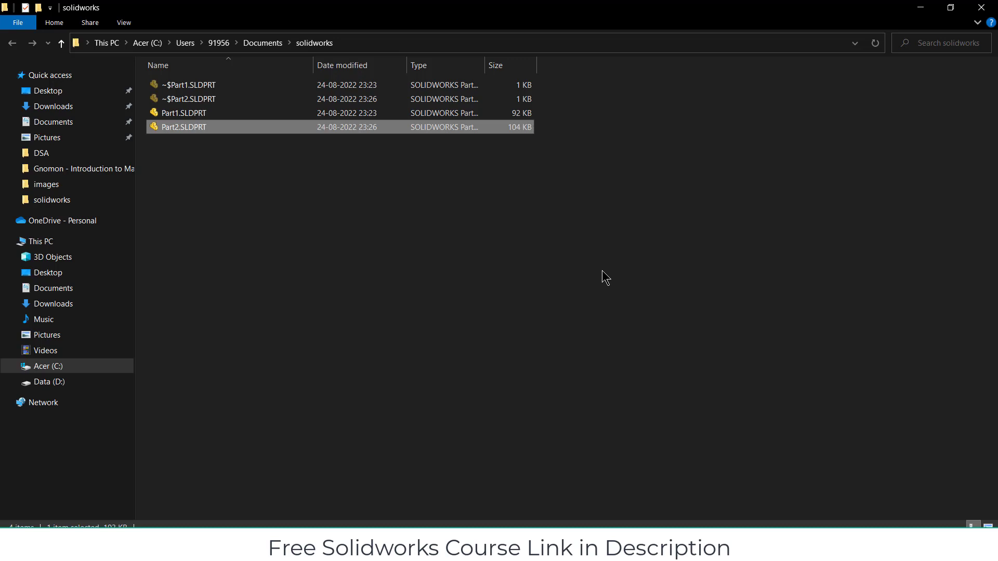
Return to Part1 in SOLIDWORKS and turn off RealView Graphics
{"action": "left_click", "coordinate": [468, 551]}
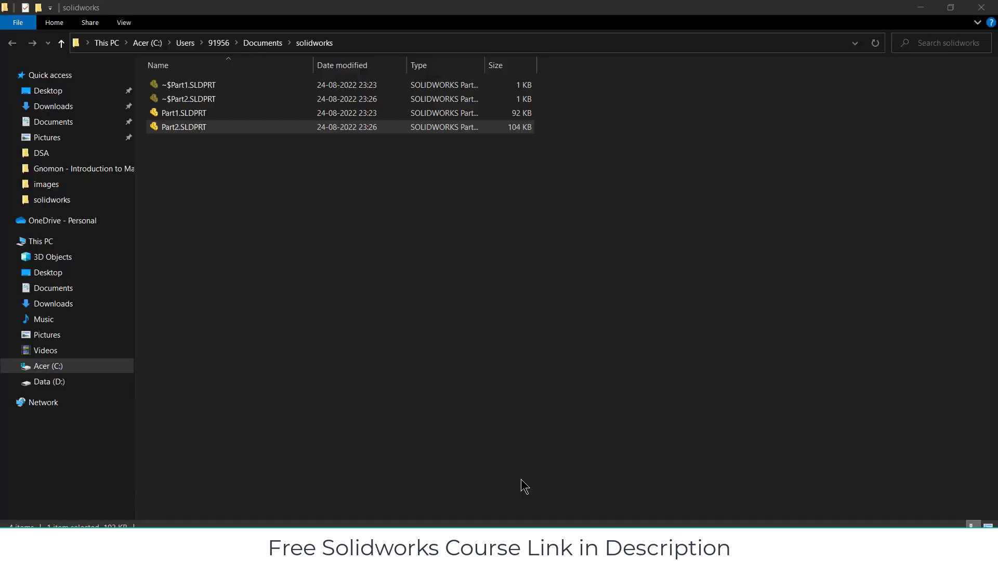
{"action": "mouse_move", "coordinate": [516, 507]}
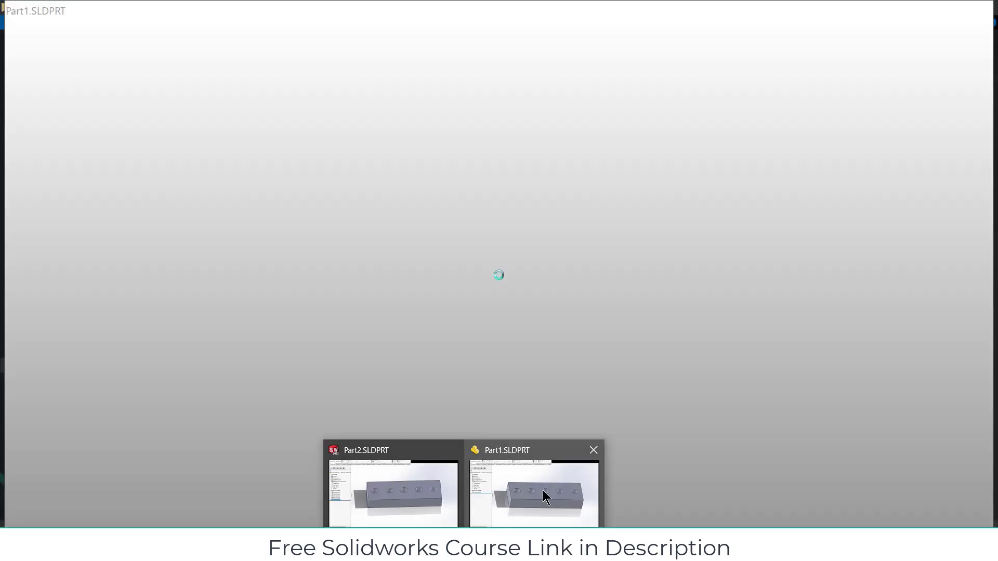
{"action": "left_click", "coordinate": [543, 491]}
{"action": "middle_click_drag", "start_coordinate": [528, 288], "coordinate": [512, 216]}
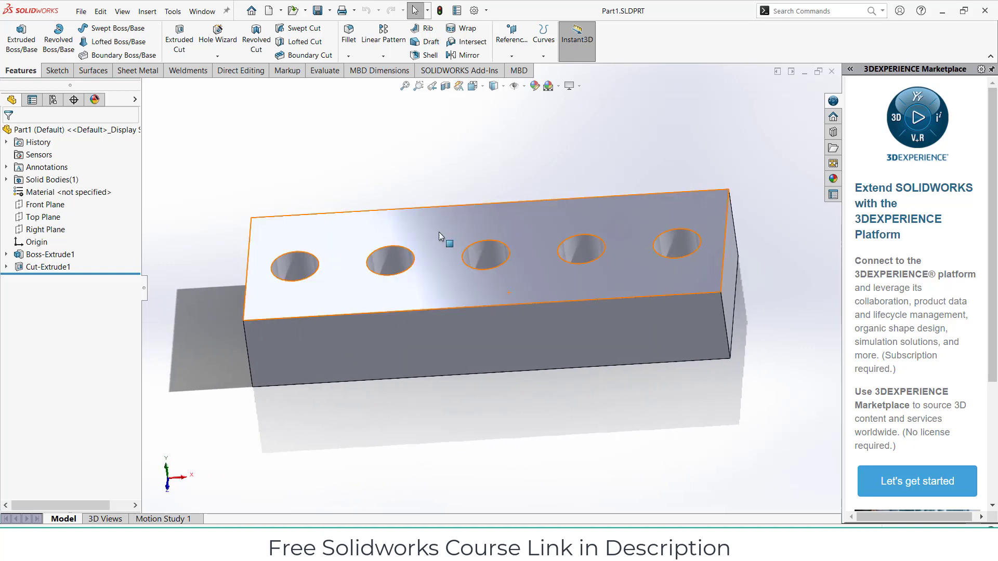
{"action": "left_click", "coordinate": [129, 12]}
{"action": "mouse_move", "coordinate": [149, 64]}
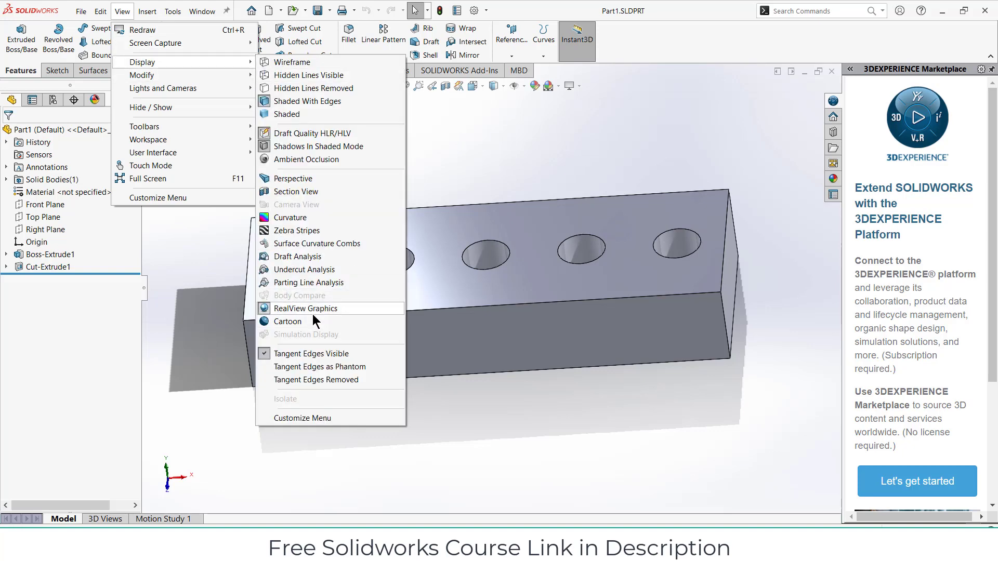
{"action": "left_click", "coordinate": [344, 309]}
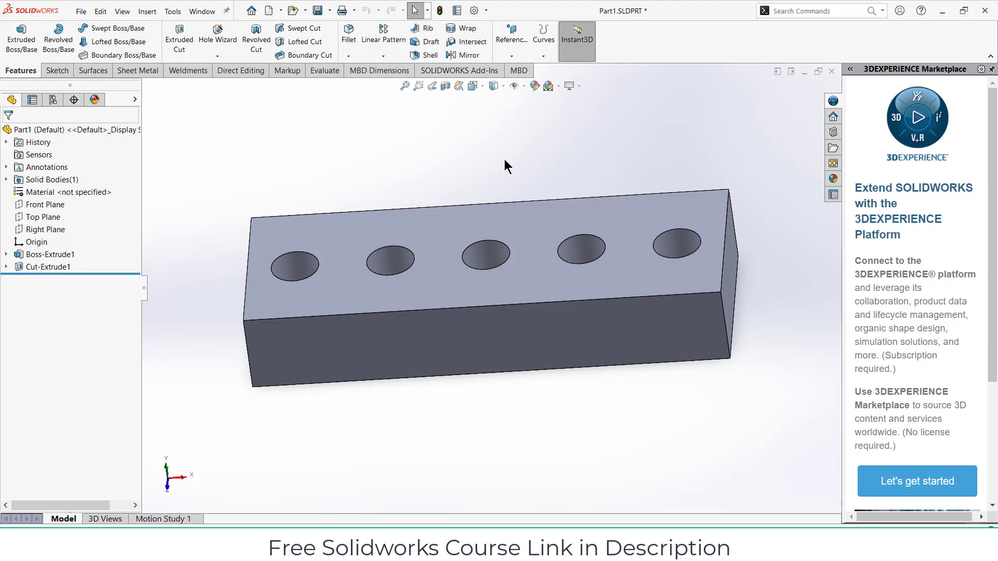
Bring up the lift mechanism assembly and examine the threaded rod between its plates up close
{"action": "left_click", "coordinate": [942, 10]}
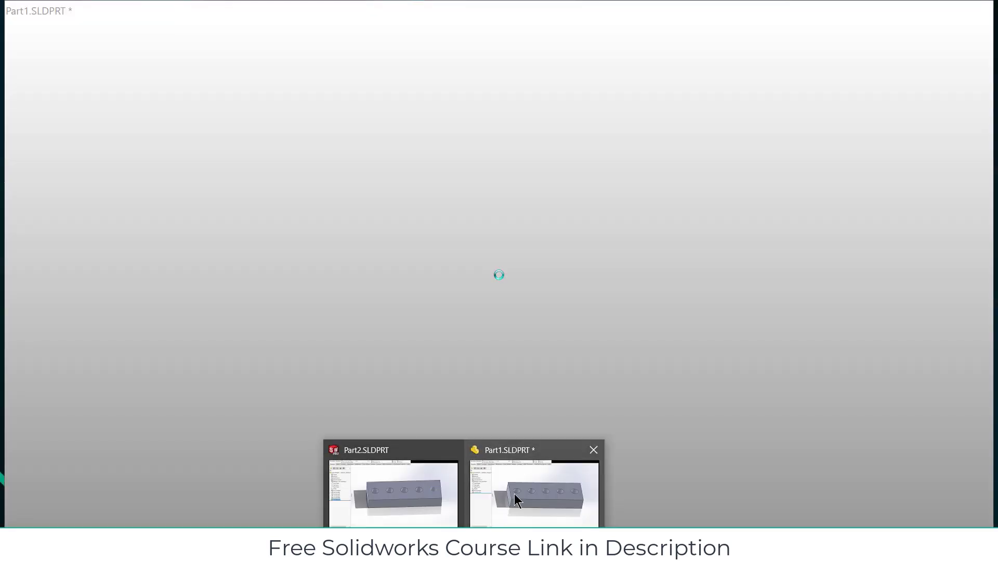
{"action": "left_click", "coordinate": [514, 499]}
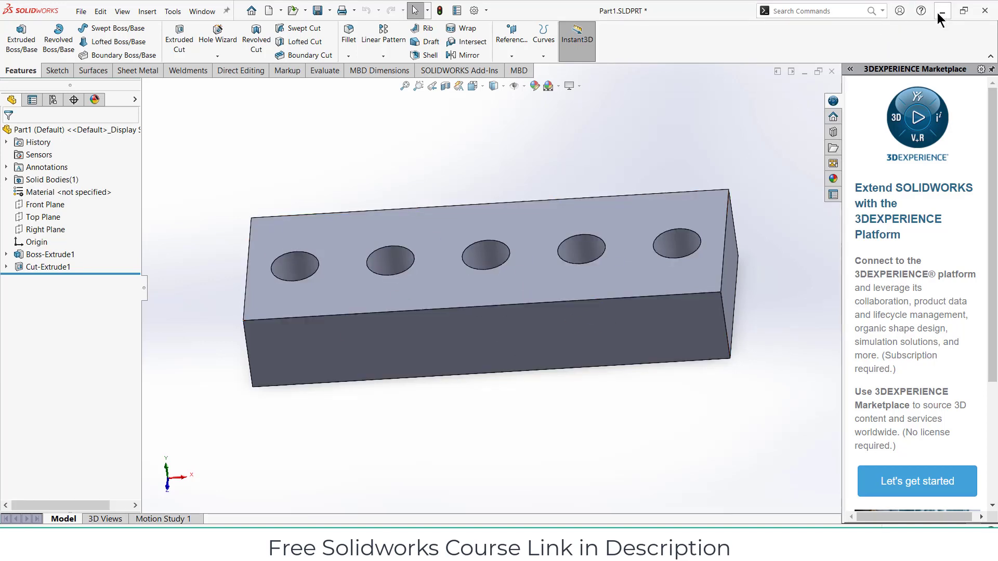
{"action": "left_click", "coordinate": [468, 479]}
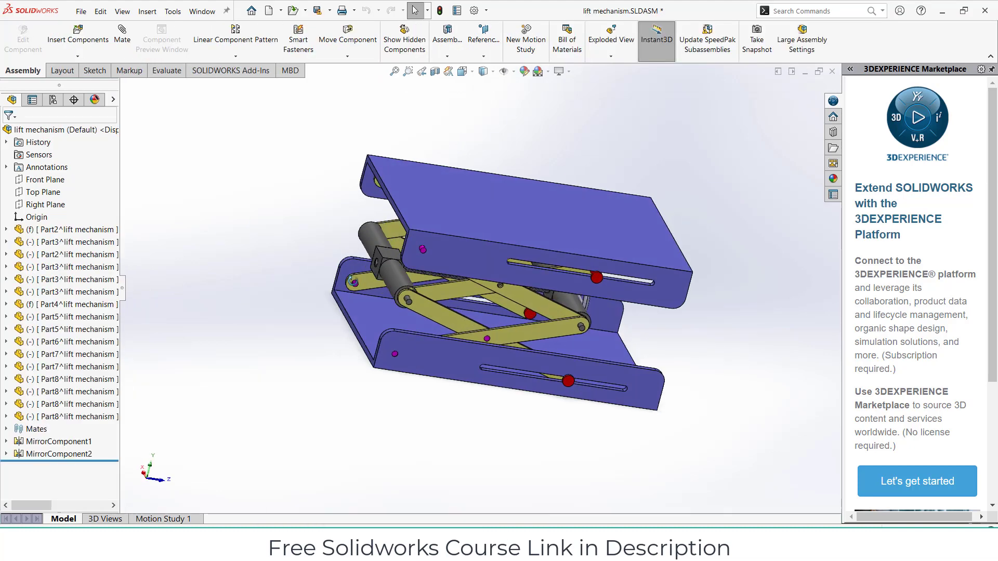
{"action": "middle_click_drag", "start_coordinate": [354, 286], "coordinate": [277, 267]}
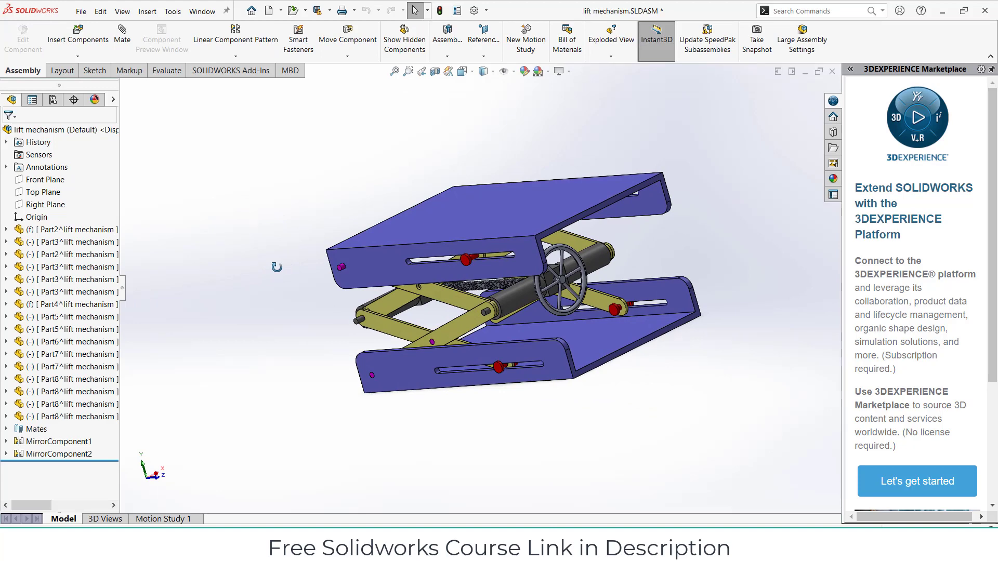
{"action": "scroll", "coordinate": [514, 298], "scroll_direction": "down", "scroll_amount": 10}
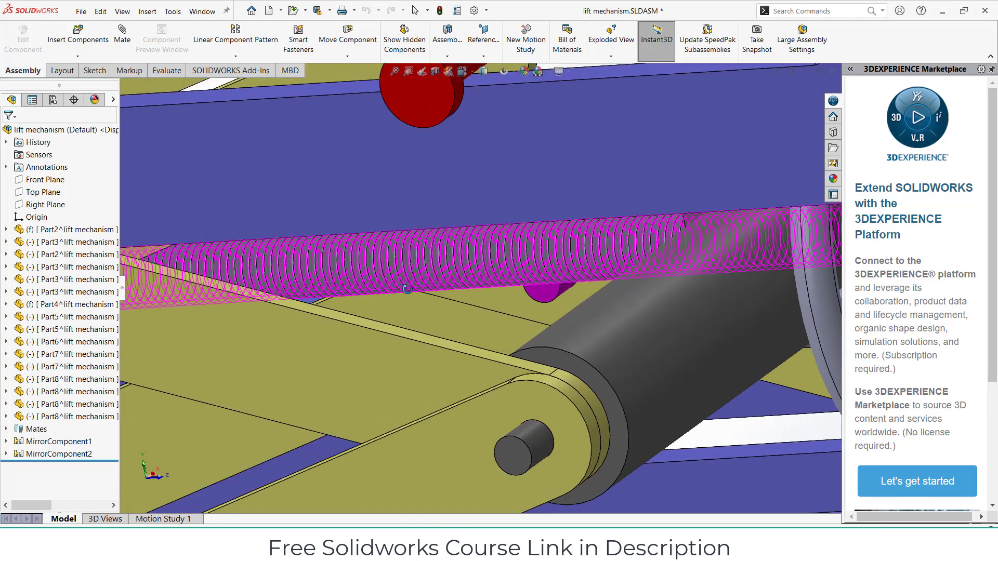
{"action": "scroll", "coordinate": [455, 260], "scroll_direction": "up", "scroll_amount": 5}
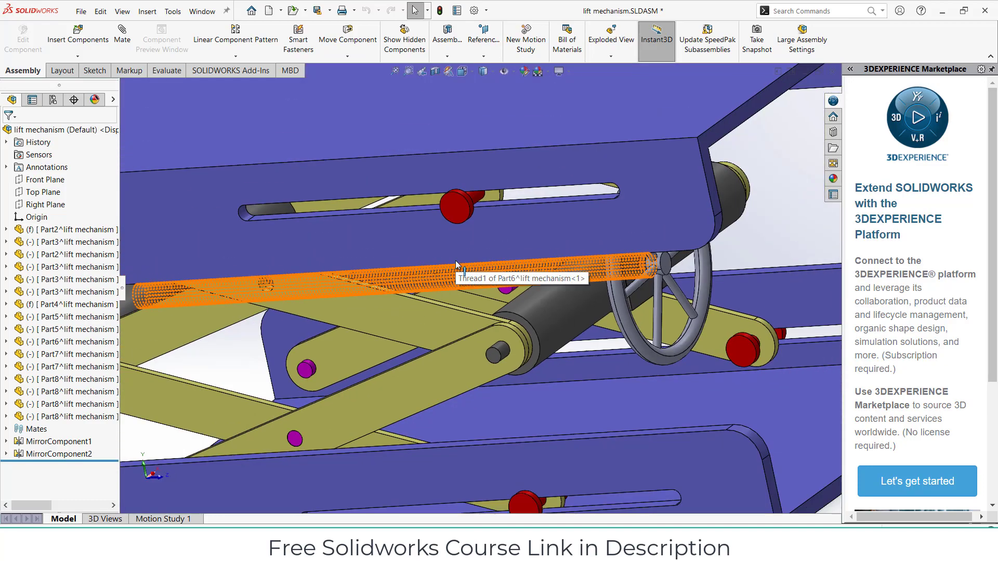
{"action": "scroll", "coordinate": [455, 261], "scroll_direction": "up", "scroll_amount": 6}
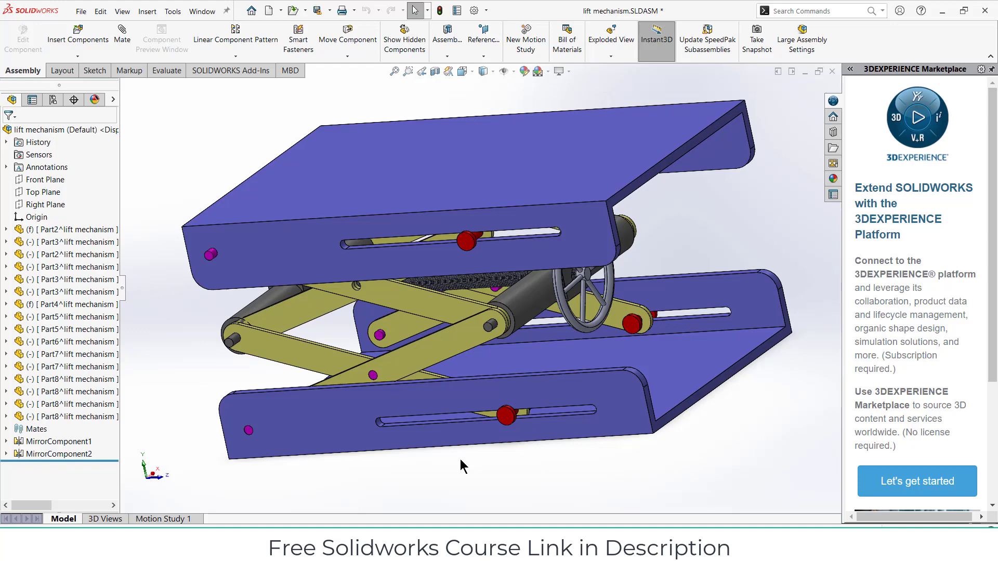
Suppress the threaded rod component Part6 in the lift mechanism assembly and collapse the first component in the tree
{"action": "middle_click_drag", "start_coordinate": [460, 460], "coordinate": [536, 318]}
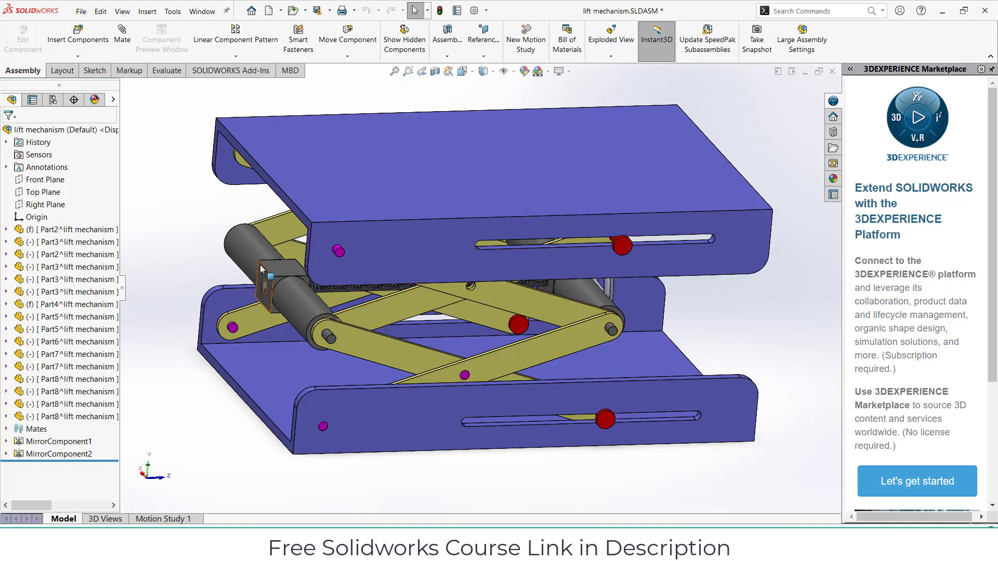
{"action": "middle_click_drag", "start_coordinate": [260, 264], "coordinate": [338, 292]}
{"action": "left_click", "coordinate": [372, 298]}
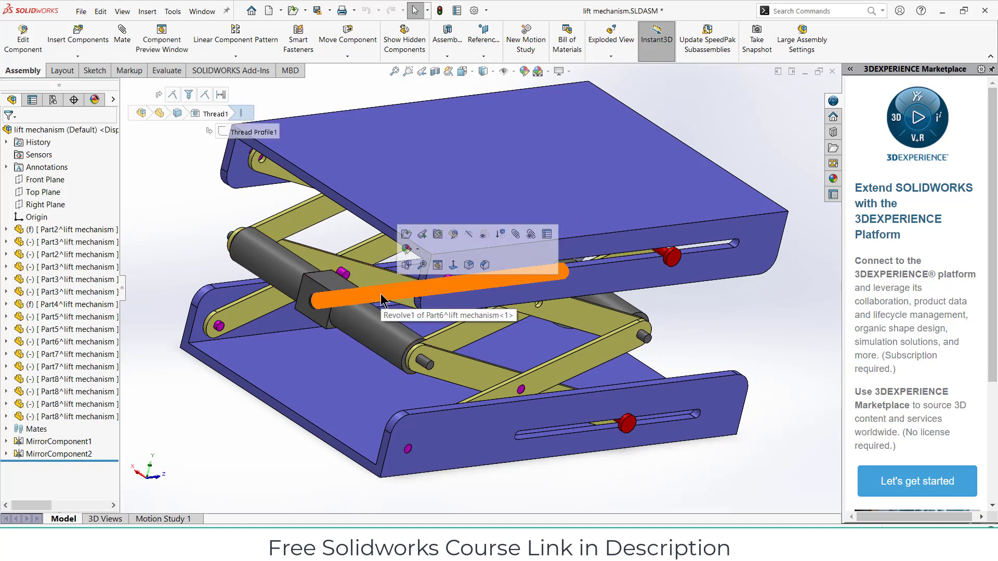
{"action": "right_click", "coordinate": [382, 300]}
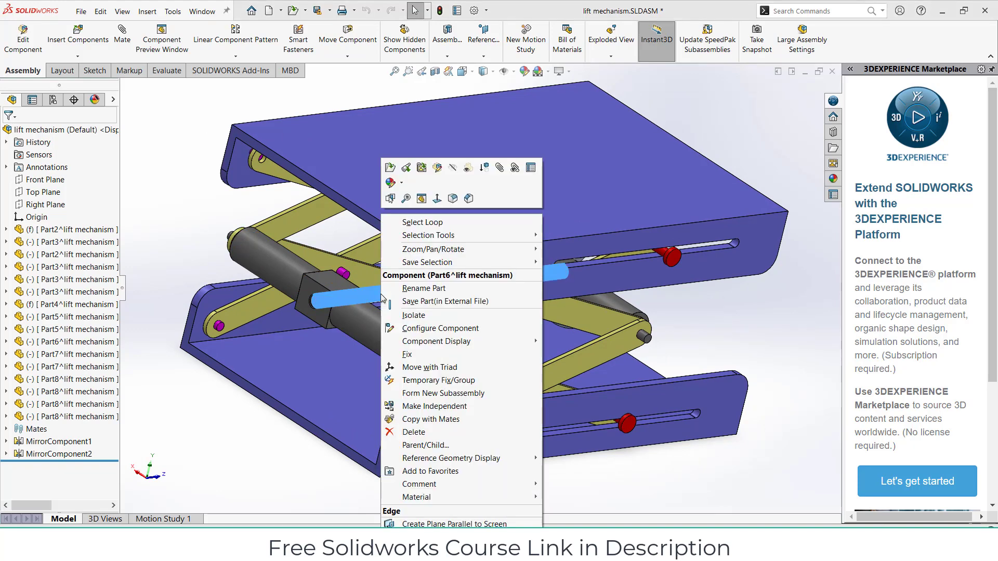
{"action": "left_click", "coordinate": [488, 168]}
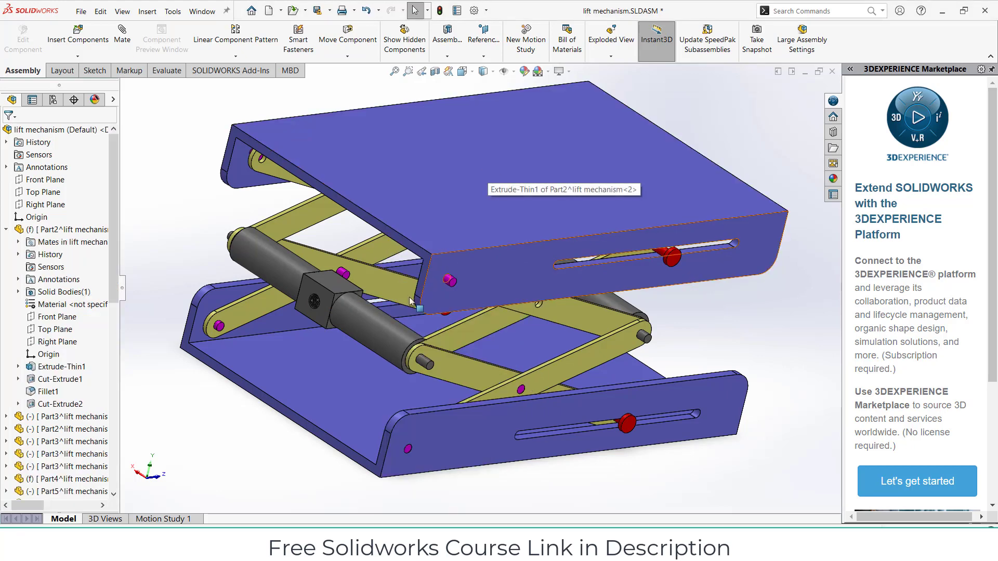
{"action": "middle_click_drag", "start_coordinate": [364, 322], "coordinate": [275, 291]}
{"action": "left_click", "coordinate": [6, 230]}
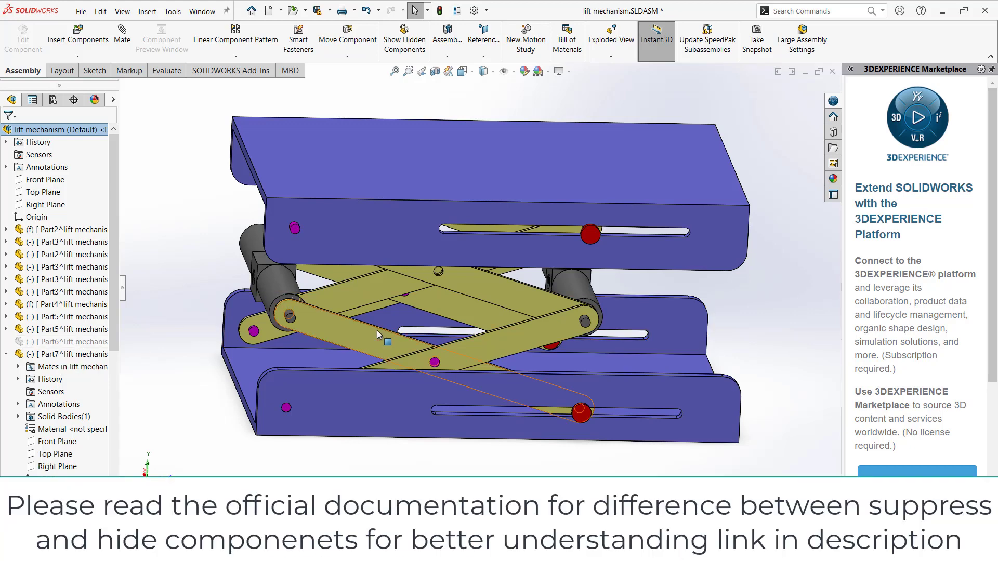
Unsuppress the threaded rod component Part6 and dismiss the save reminder
{"action": "right_click", "coordinate": [71, 343]}
{"action": "key", "text": "Escape"}
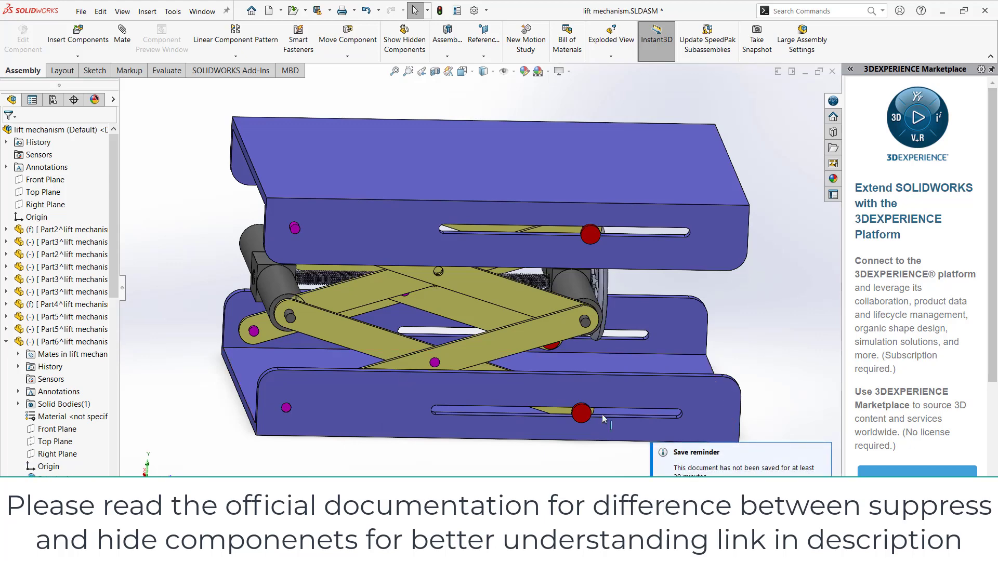
{"action": "left_click", "coordinate": [696, 486]}
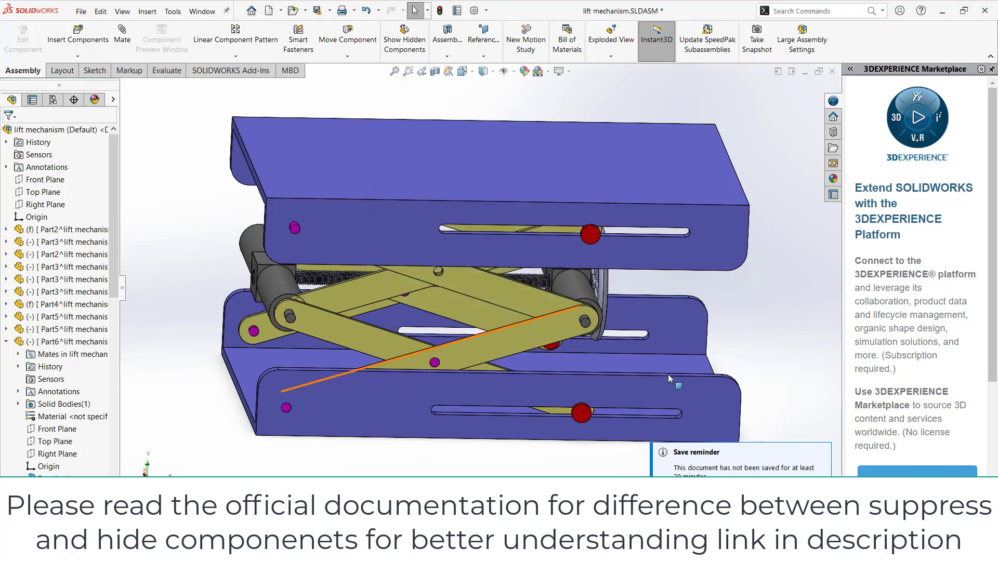
{"action": "left_click", "coordinate": [826, 452]}
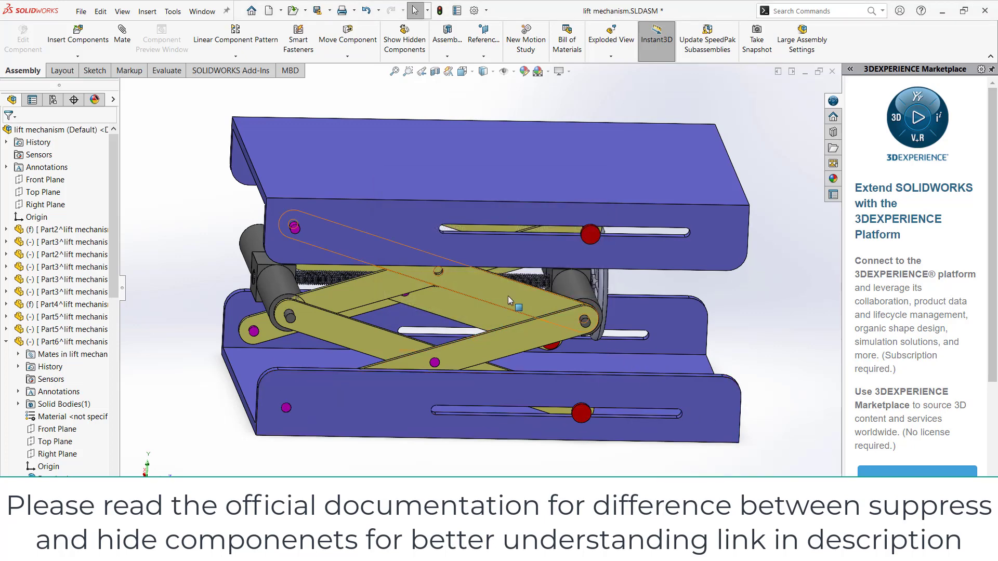
Hide the threaded rod component Part6 where it passes through the dark cross-shaft block
{"action": "middle_click_drag", "start_coordinate": [500, 290], "coordinate": [535, 292]}
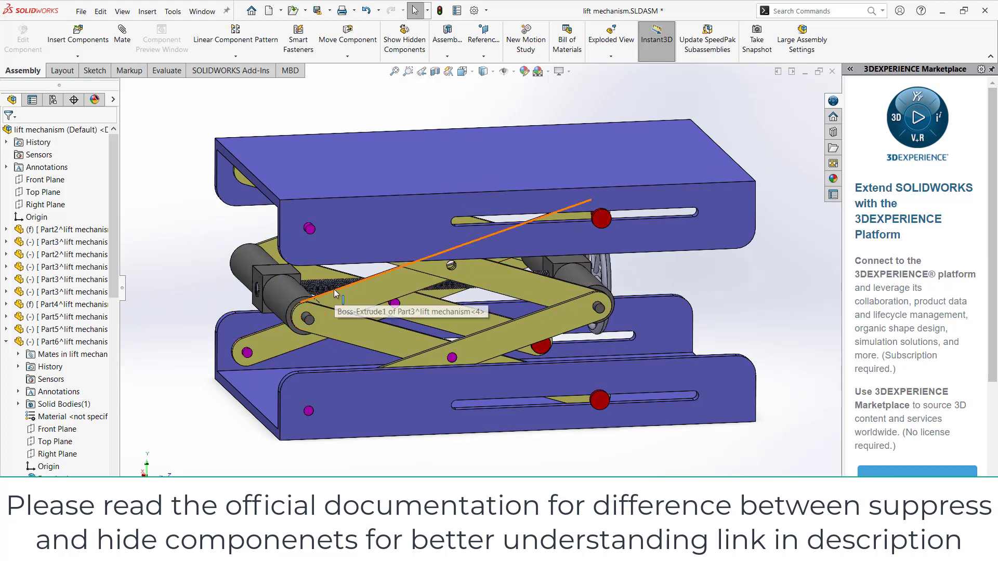
{"action": "middle_click_drag", "start_coordinate": [335, 294], "coordinate": [292, 312]}
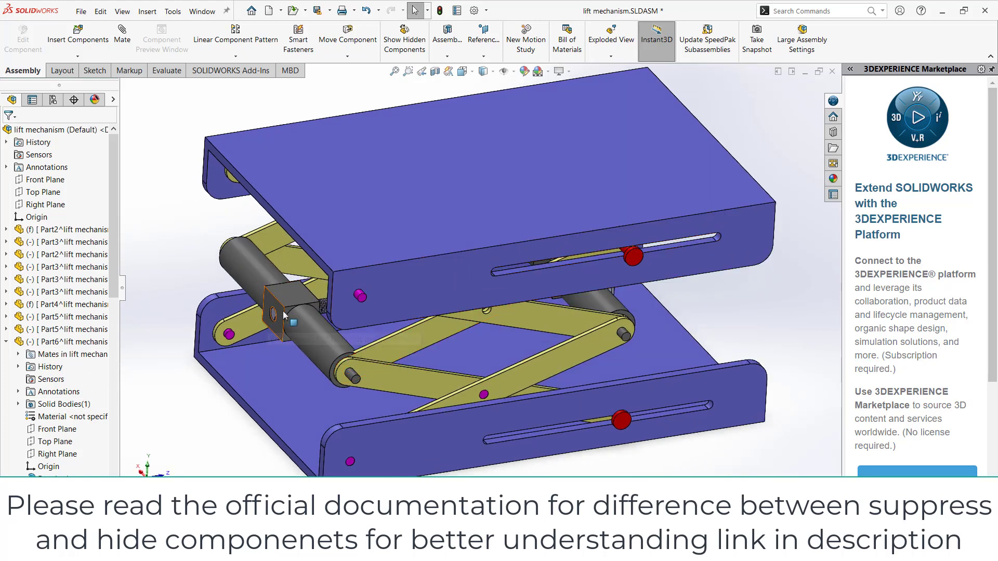
{"action": "left_click", "coordinate": [325, 304]}
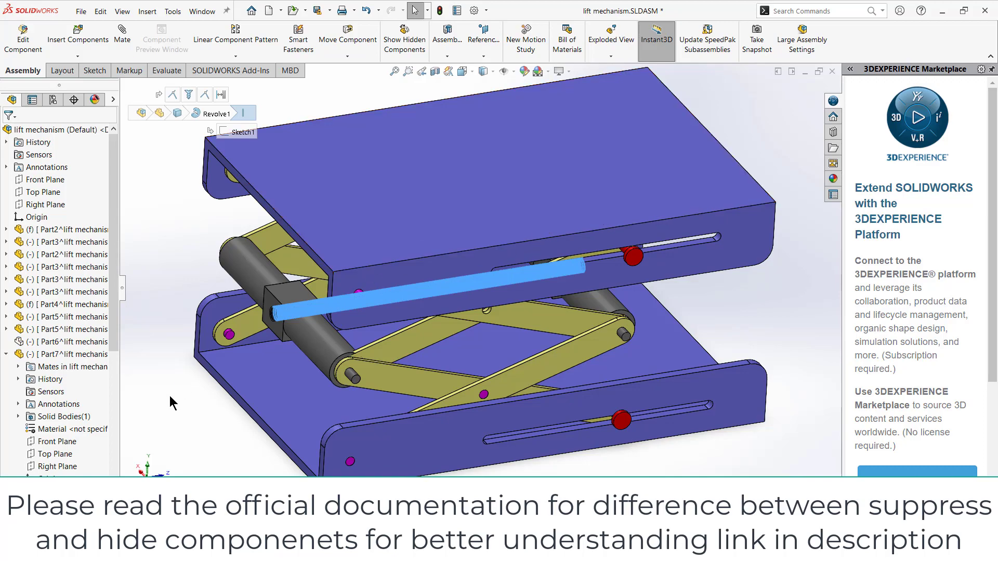
{"action": "key", "text": "Tab"}
{"action": "middle_click_drag", "start_coordinate": [170, 399], "coordinate": [392, 334]}
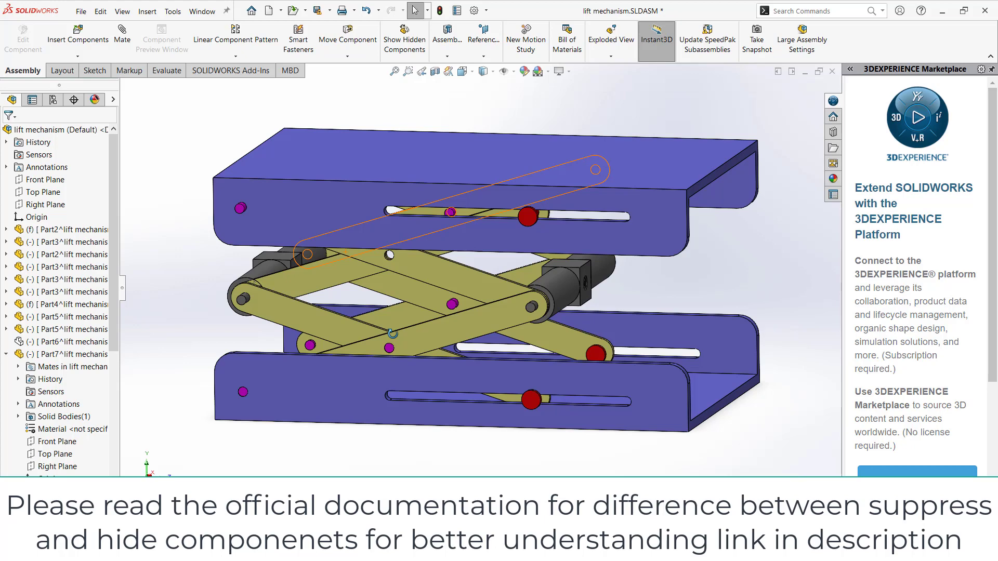
{"action": "left_click_drag", "start_coordinate": [393, 333], "coordinate": [522, 298]}
{"action": "middle_click_drag", "start_coordinate": [616, 316], "coordinate": [645, 329]}
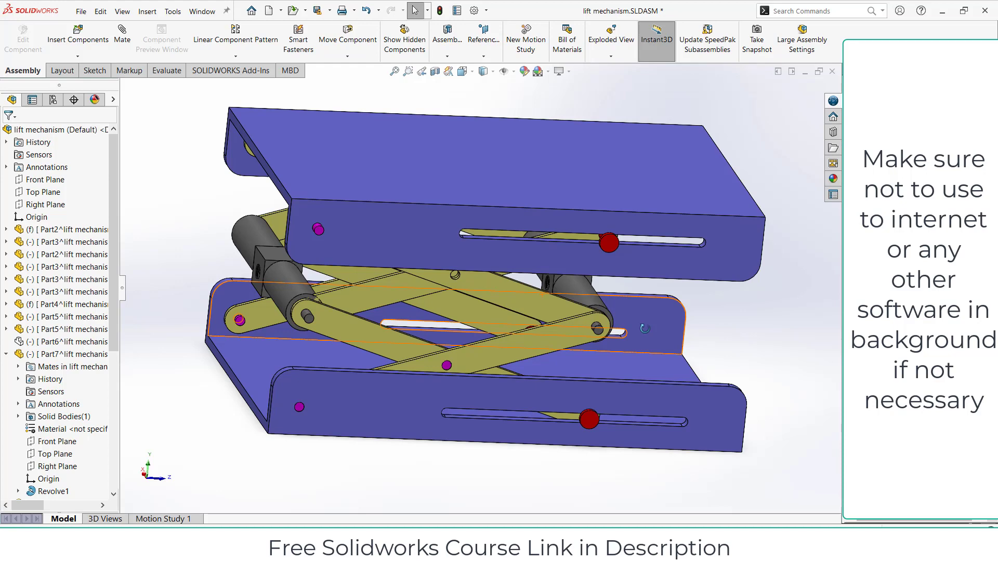
{"action": "middle_click_drag", "start_coordinate": [645, 330], "coordinate": [416, 250]}
{"action": "left_click", "coordinate": [398, 245]}
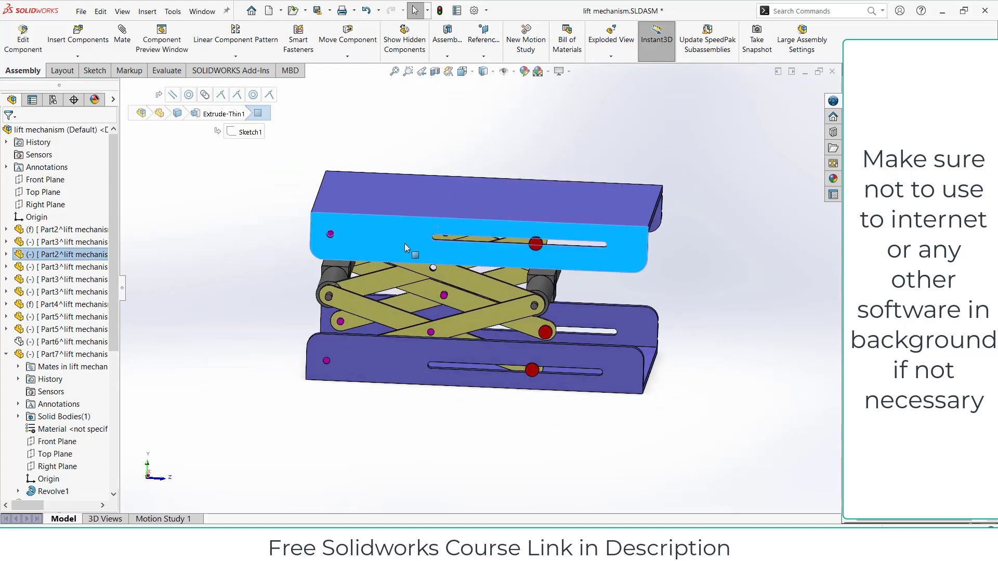
{"action": "key", "text": "ctrl+7"}
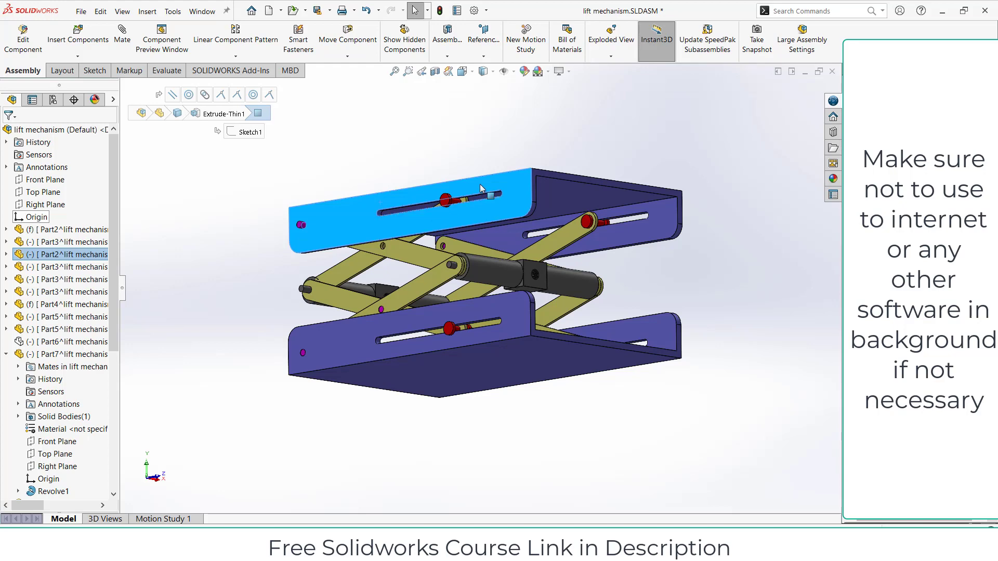
{"action": "middle_click_drag", "start_coordinate": [479, 184], "coordinate": [546, 265]}
{"action": "middle_click_drag", "start_coordinate": [631, 196], "coordinate": [673, 183]}
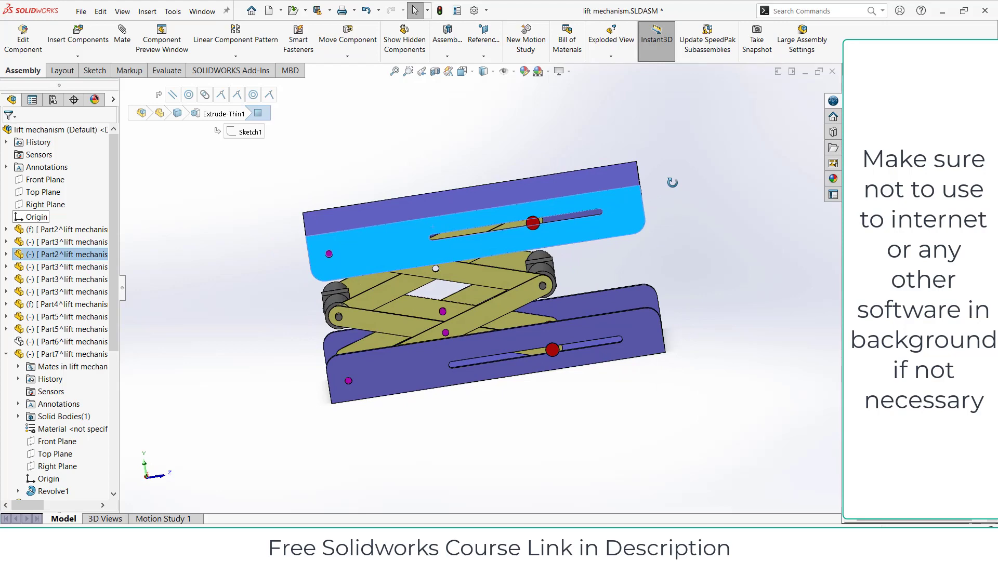